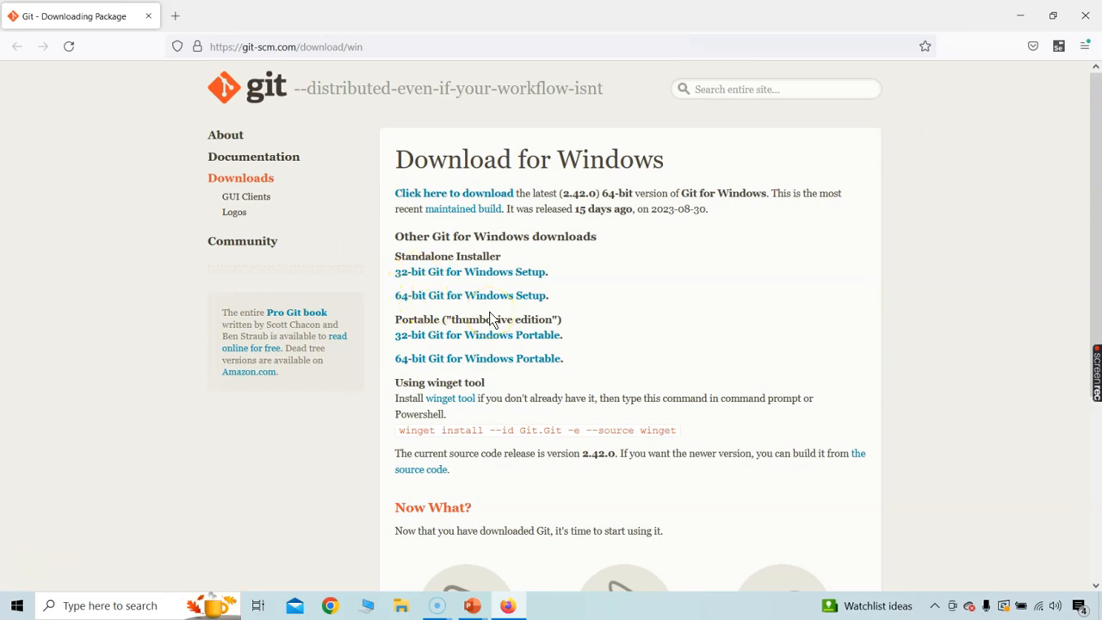
- Check the system type in the properties of This PC and close the Settings window
{"action": "left_click", "coordinate": [361, 295]}
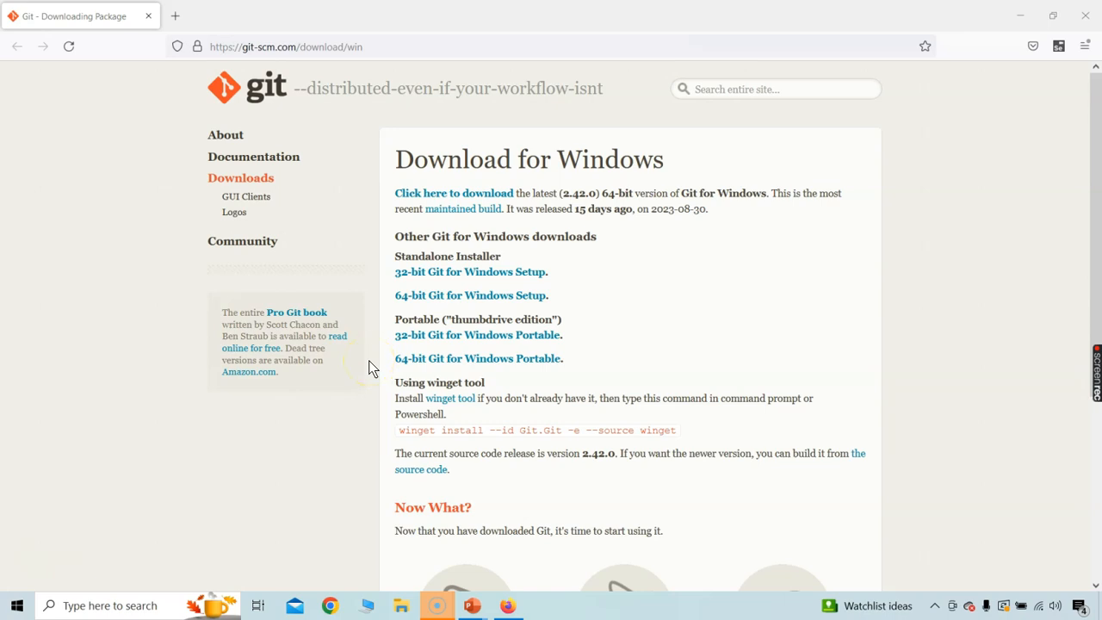
{"action": "left_click", "coordinate": [117, 607]}
{"action": "type", "text": "this pc"}
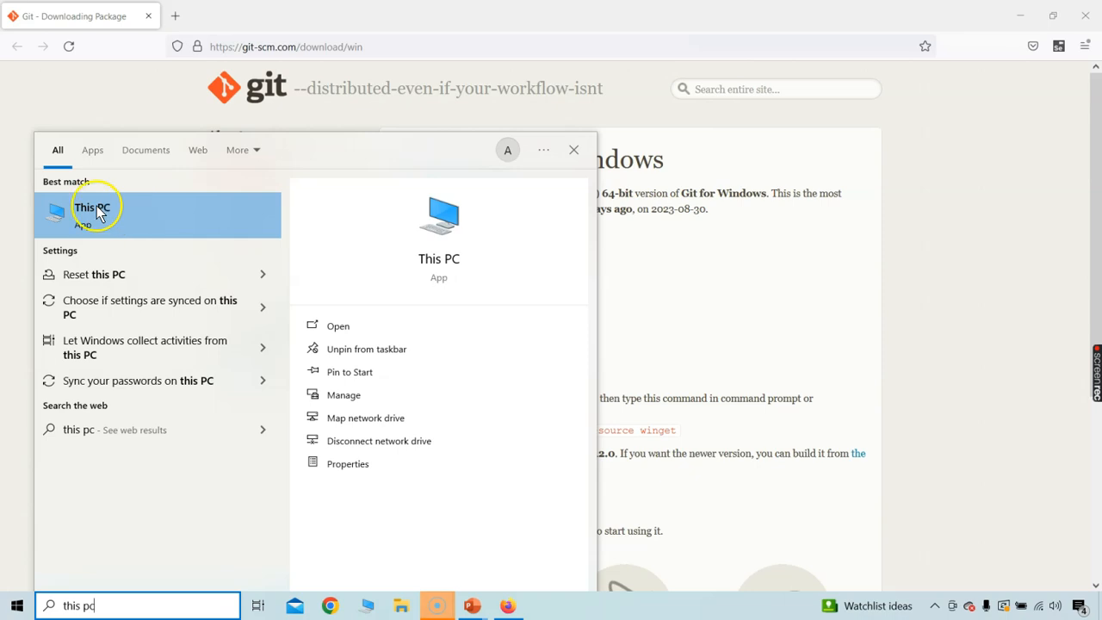
{"action": "right_click", "coordinate": [105, 210]}
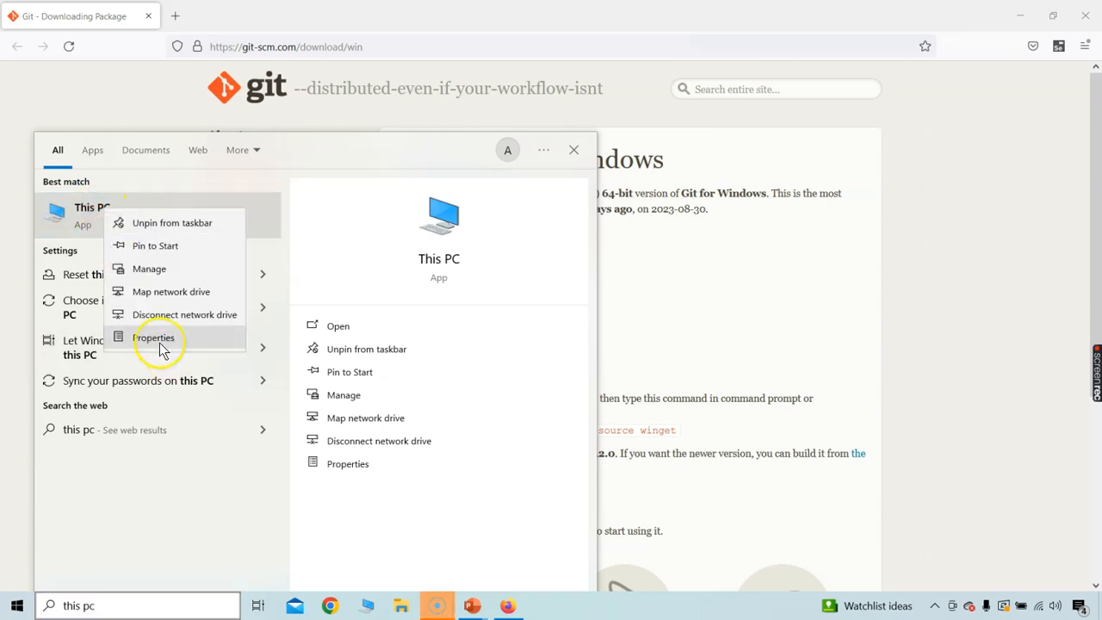
{"action": "left_click", "coordinate": [159, 345]}
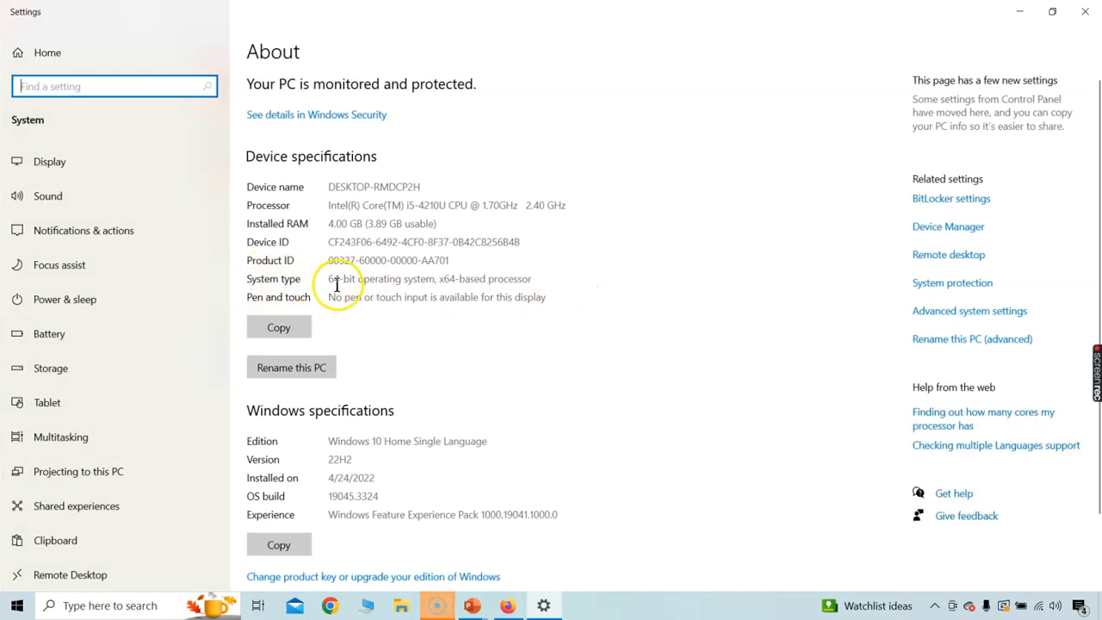
{"action": "left_click_drag", "start_coordinate": [328, 280], "coordinate": [365, 282]}
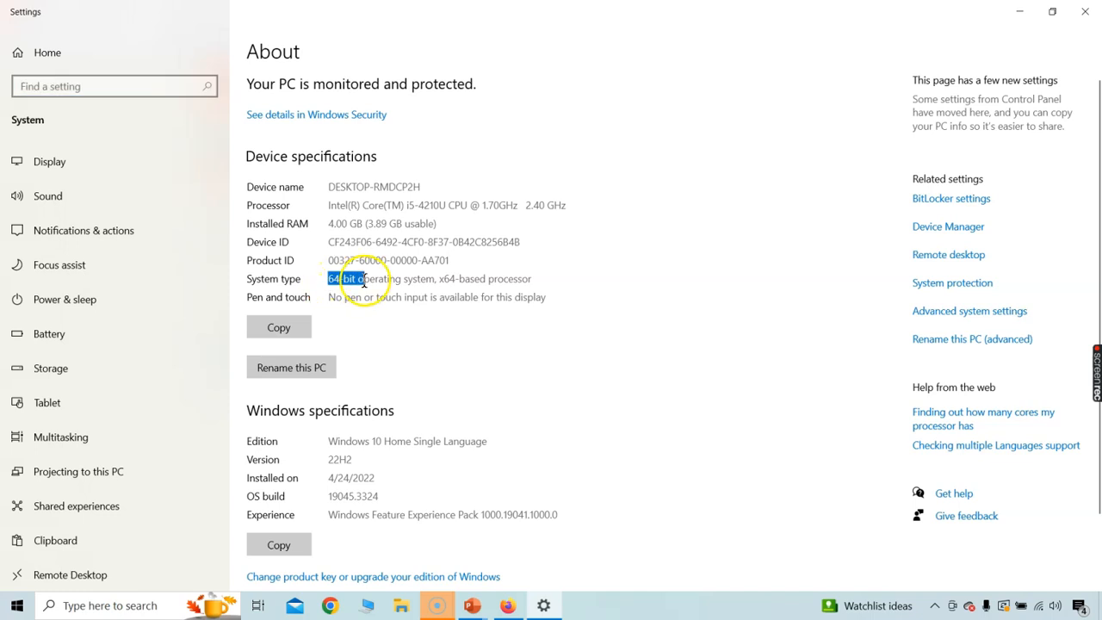
{"action": "left_click", "coordinate": [1094, 6]}
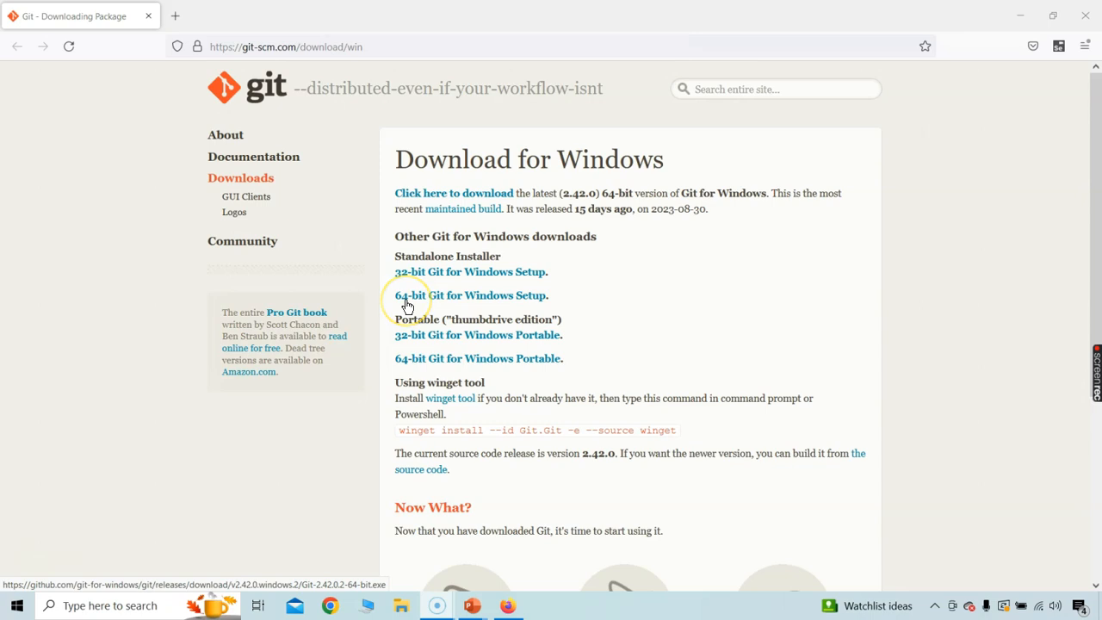
- Download the 64-bit Git for Windows Setup and run Git-2.42.0.2-64-bit from the Downloads folder
{"action": "left_click", "coordinate": [498, 300]}
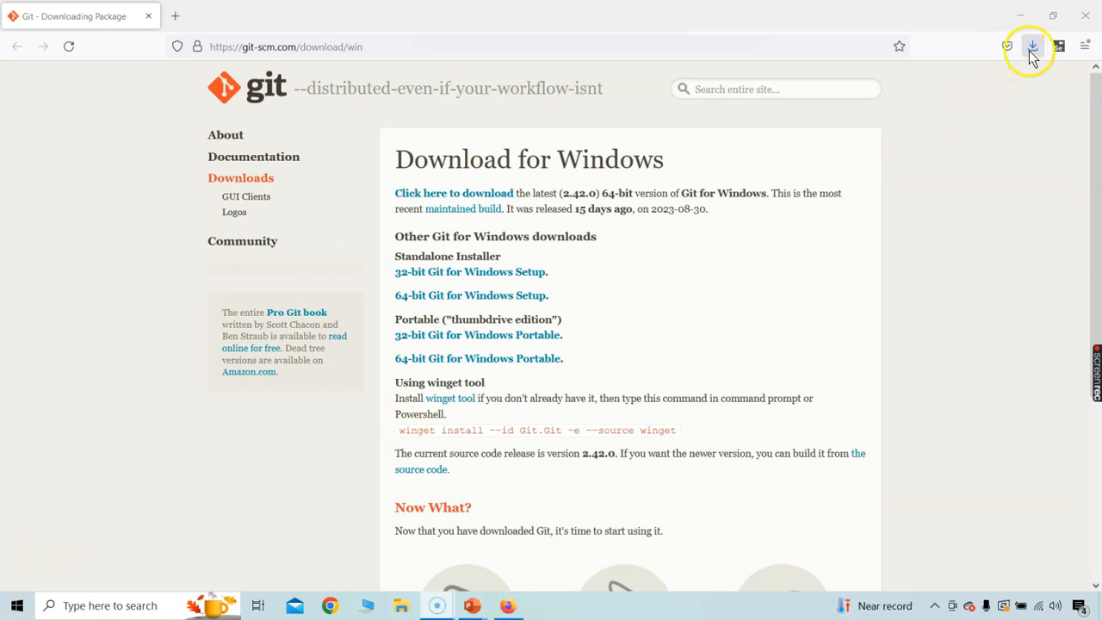
{"action": "left_click", "coordinate": [401, 606]}
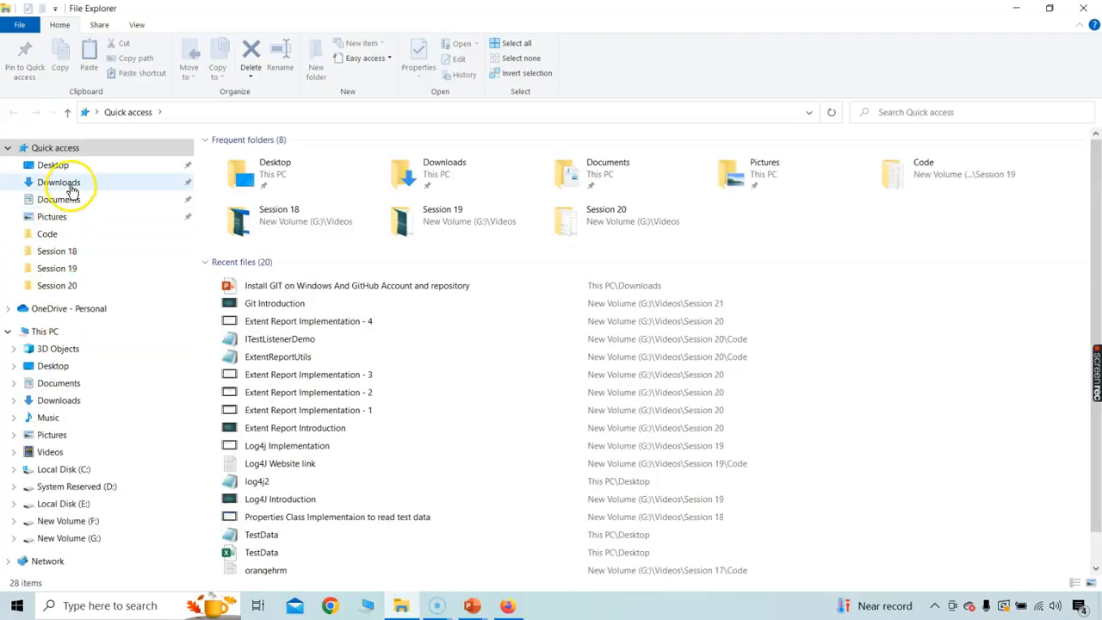
{"action": "left_click", "coordinate": [72, 189]}
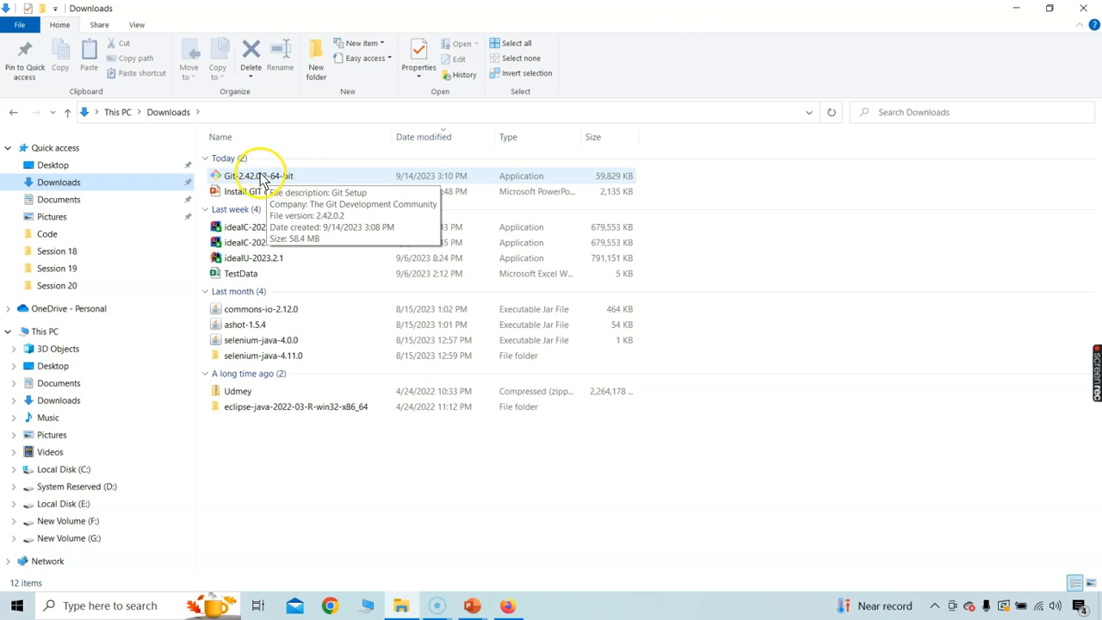
{"action": "left_click", "coordinate": [250, 177]}
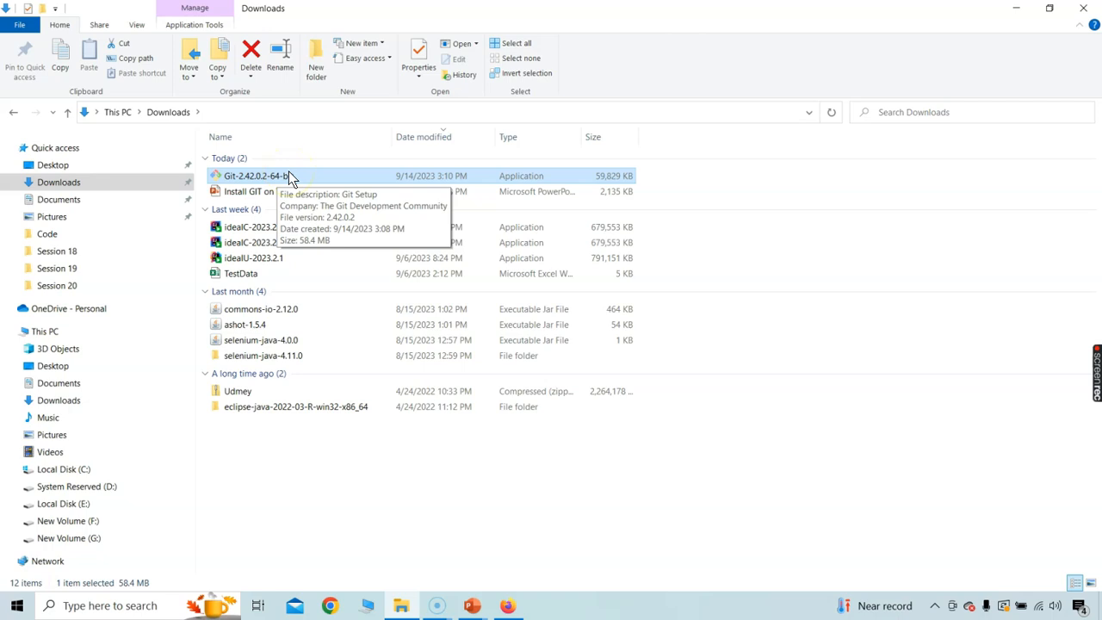
{"action": "double_click", "coordinate": [289, 176]}
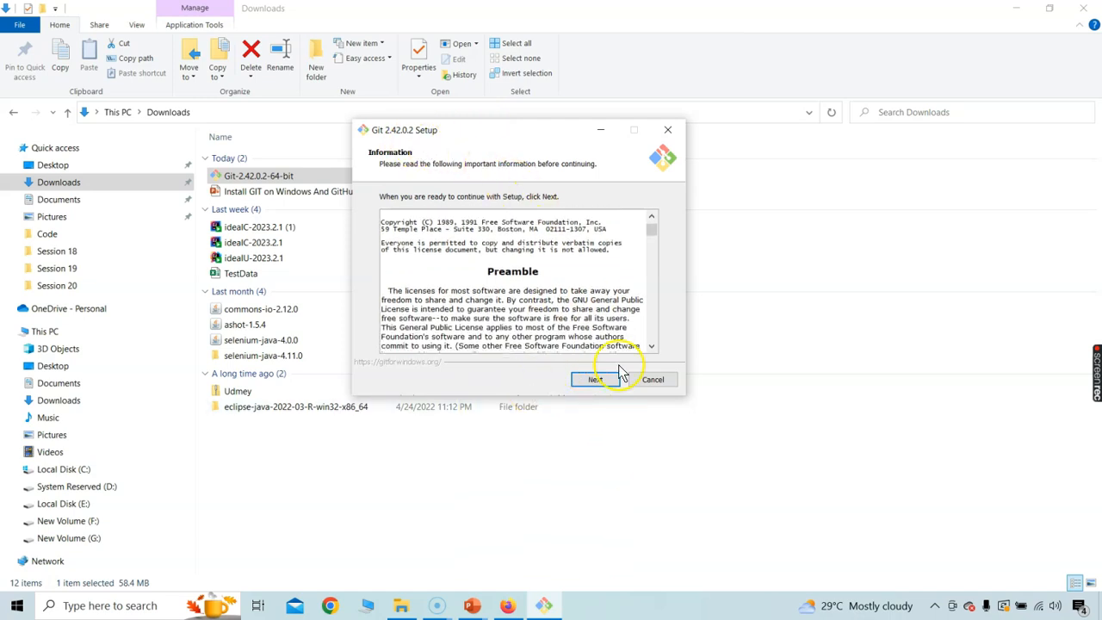
- Continue past the setup's licence information and keep C:\Program Files\Git as the destination folder
{"action": "left_click", "coordinate": [605, 380]}
{"action": "left_click_drag", "start_coordinate": [507, 243], "coordinate": [381, 242]}
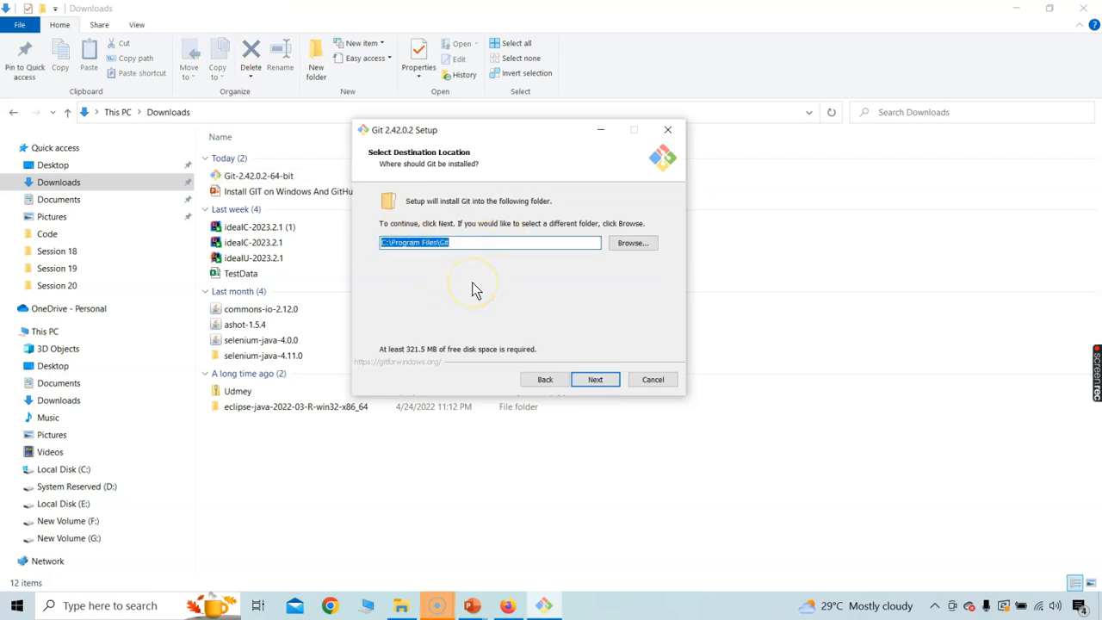
{"action": "left_click", "coordinate": [467, 243]}
{"action": "left_click_drag", "start_coordinate": [389, 243], "coordinate": [436, 243]}
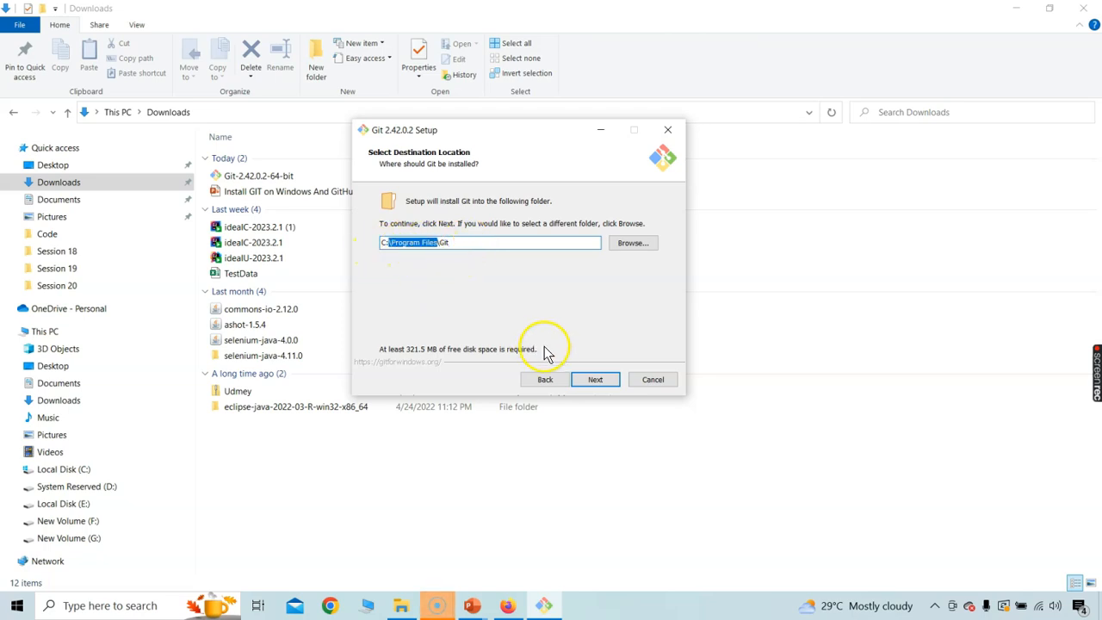
{"action": "left_click", "coordinate": [595, 380]}
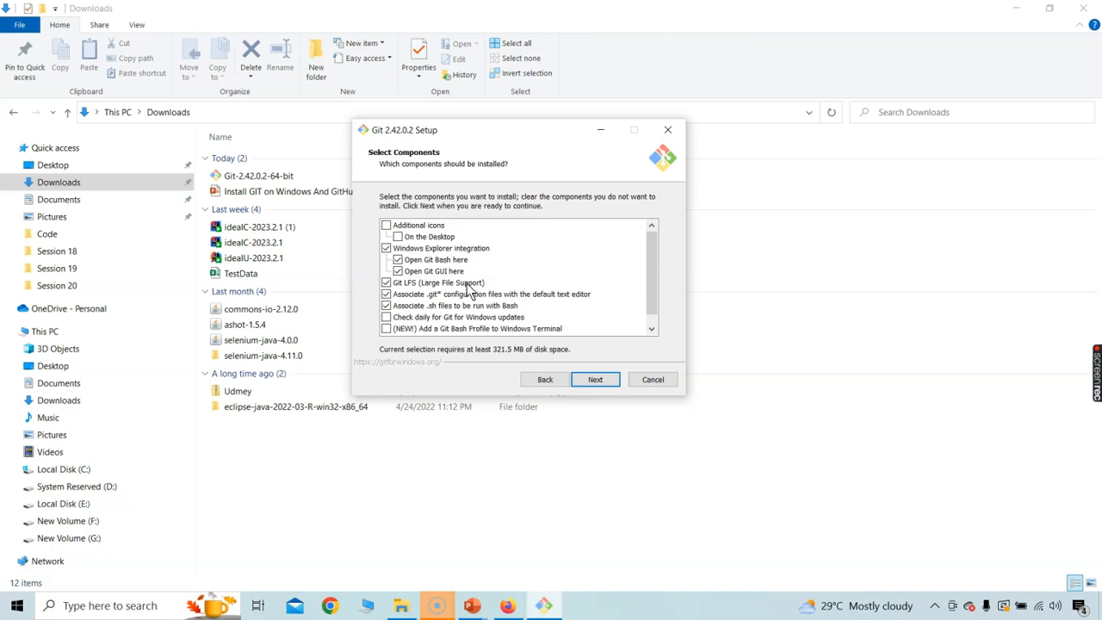
- Accept the default components, the Git Start Menu folder, Git from the command line and also from 3rd-party software, and bundled OpenSSH
{"action": "left_click", "coordinate": [596, 381]}
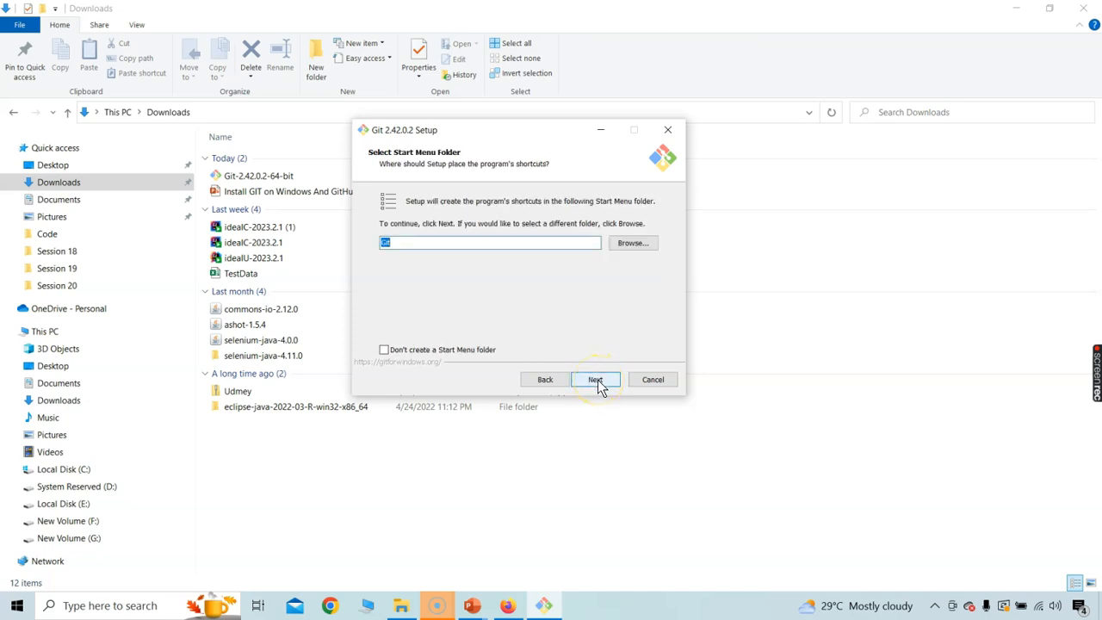
{"action": "left_click", "coordinate": [595, 382]}
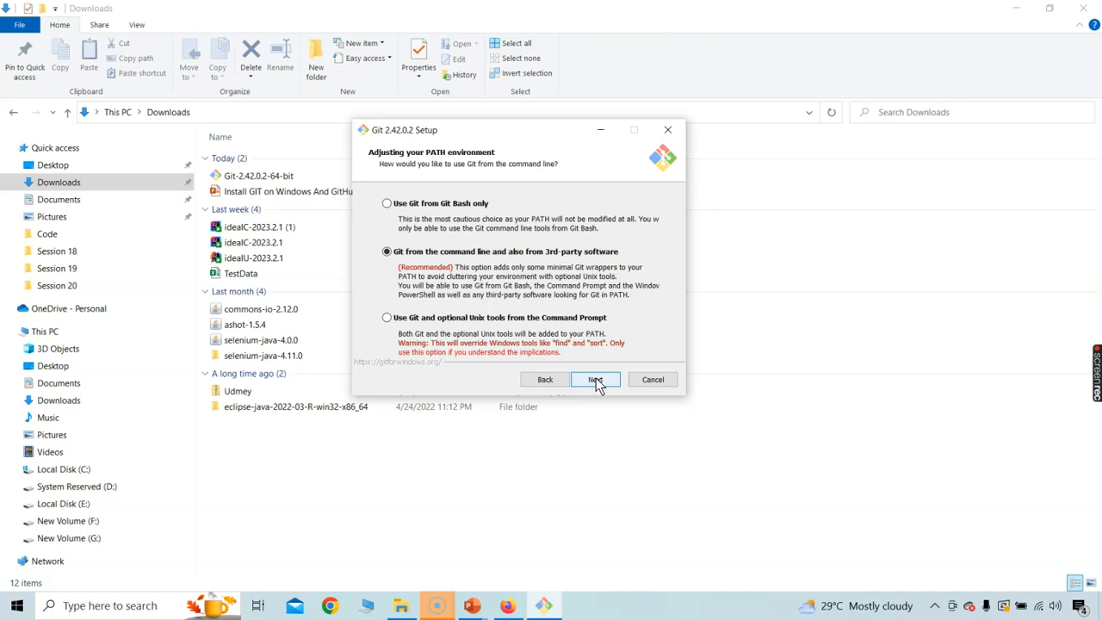
{"action": "left_click", "coordinate": [595, 381]}
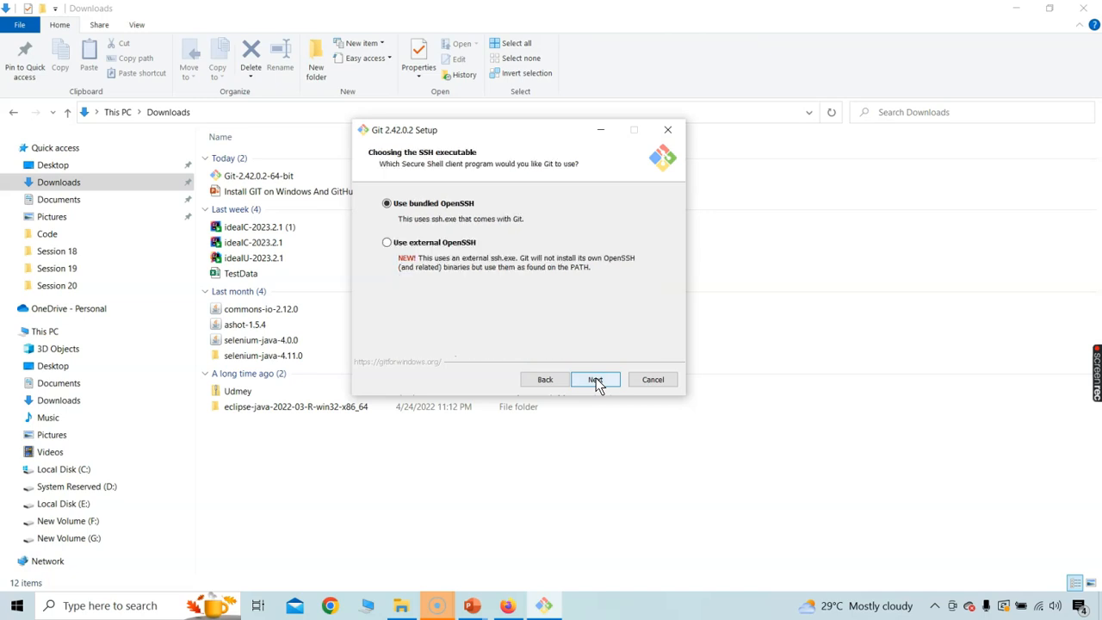
{"action": "left_click", "coordinate": [596, 382]}
- Accept MinTTY as the terminal emulator, the default fast-forward or merge behavior for git pull, and Git Credential Manager
{"action": "left_click", "coordinate": [605, 388]}
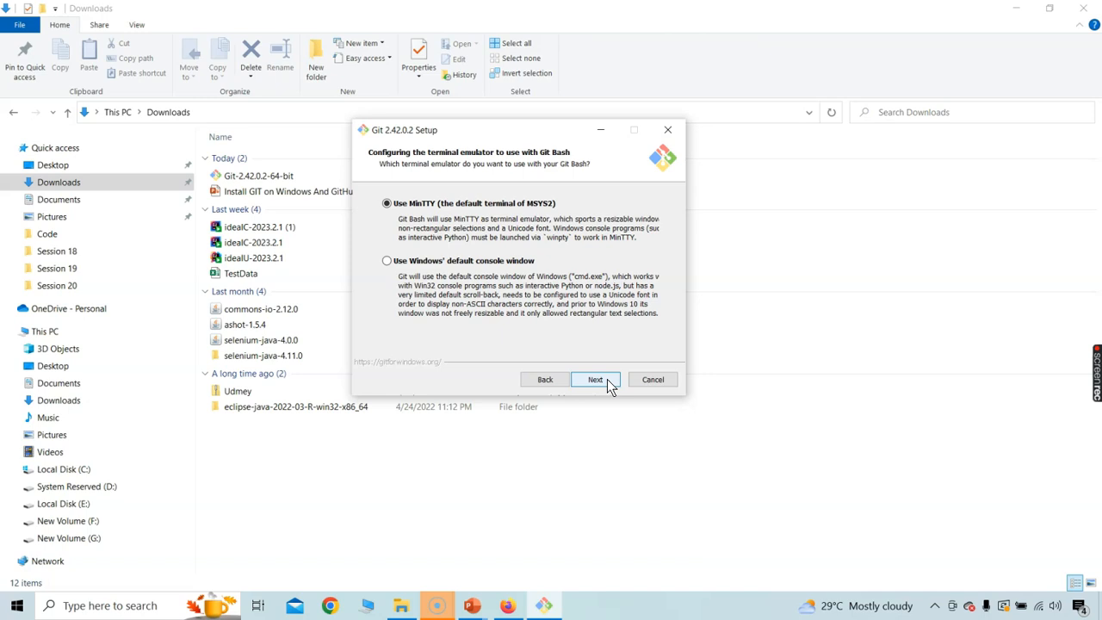
{"action": "left_click", "coordinate": [605, 383]}
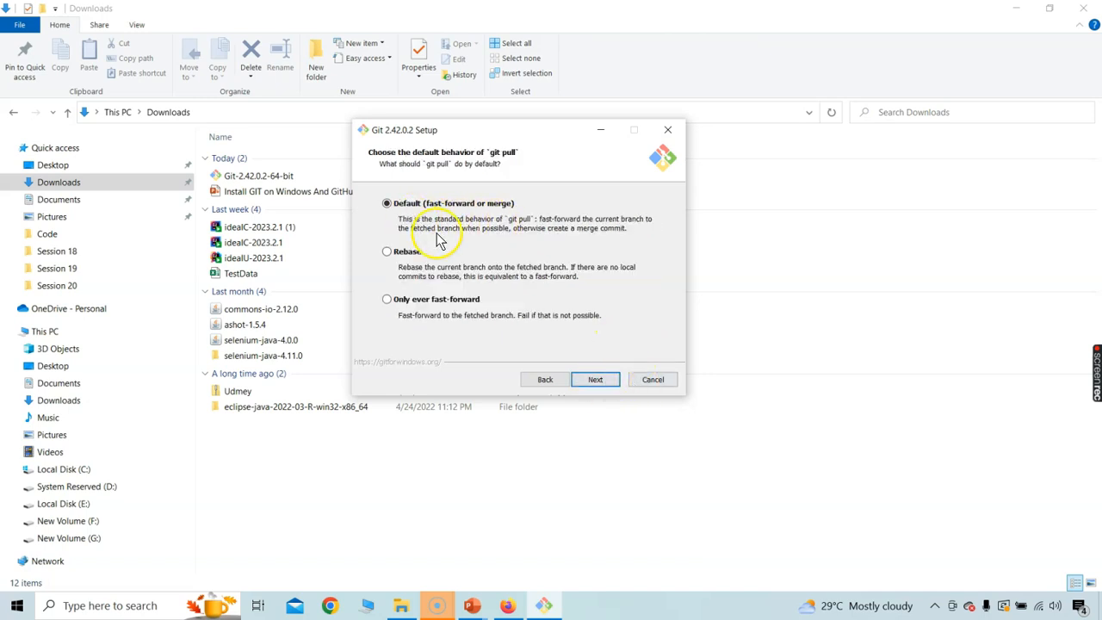
{"action": "left_click", "coordinate": [599, 387]}
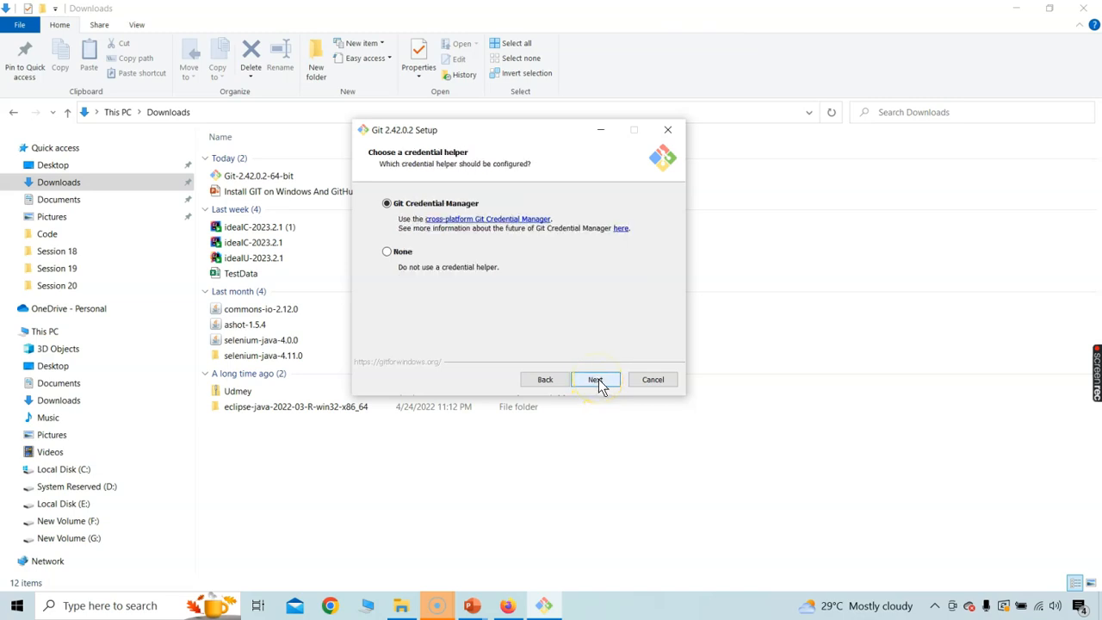
{"action": "left_click", "coordinate": [598, 382]}
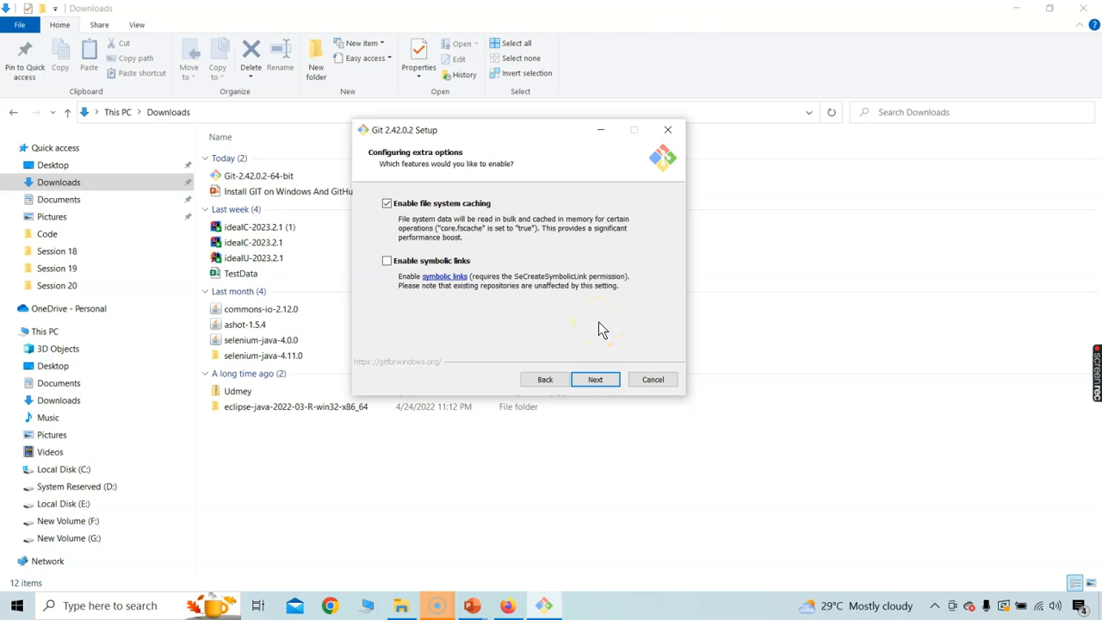
- Install Git with file system caching enabled and experimental options off, then finish the setup wizard
{"action": "left_click", "coordinate": [600, 382]}
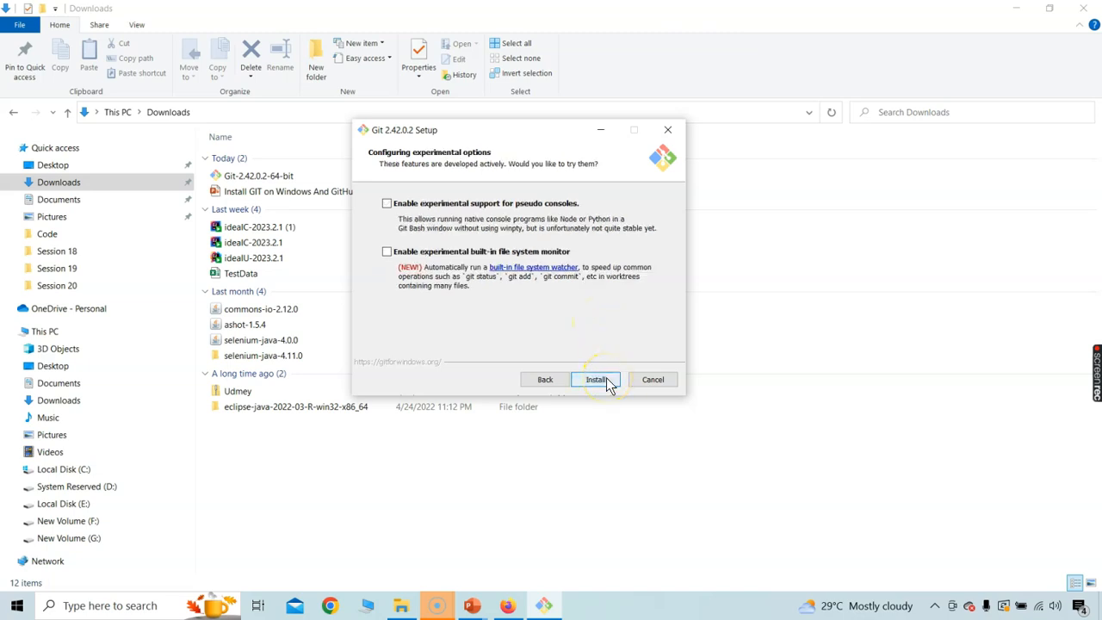
{"action": "left_click", "coordinate": [599, 380]}
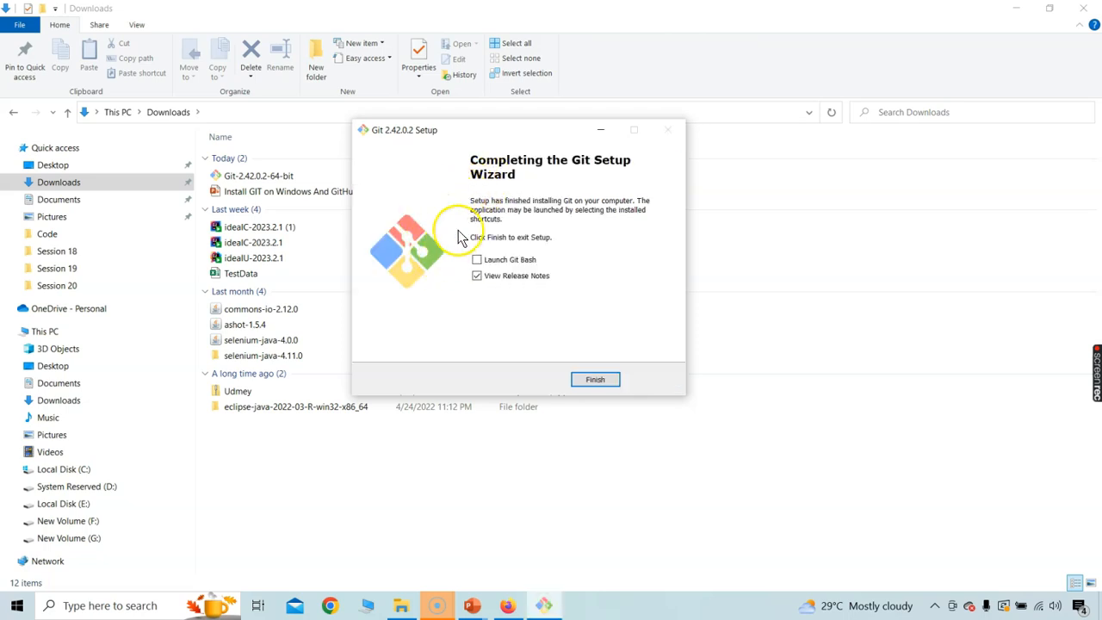
{"action": "left_click", "coordinate": [596, 380]}
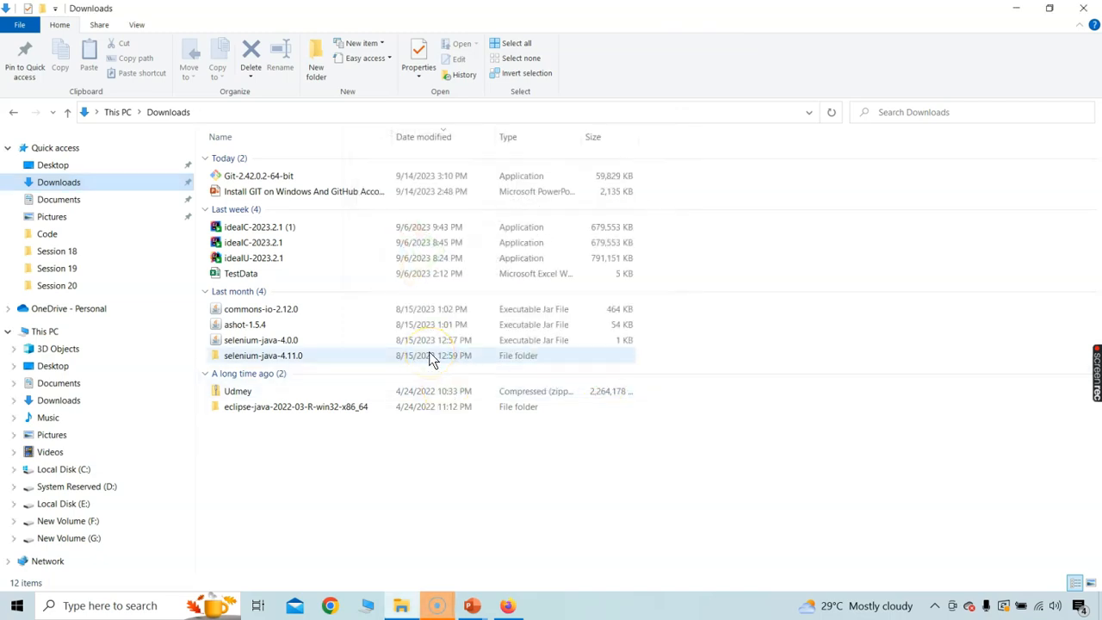
- Open the Git folder in Program Files on Local Disk (C:) to inspect the installed files
{"action": "left_click", "coordinate": [77, 469]}
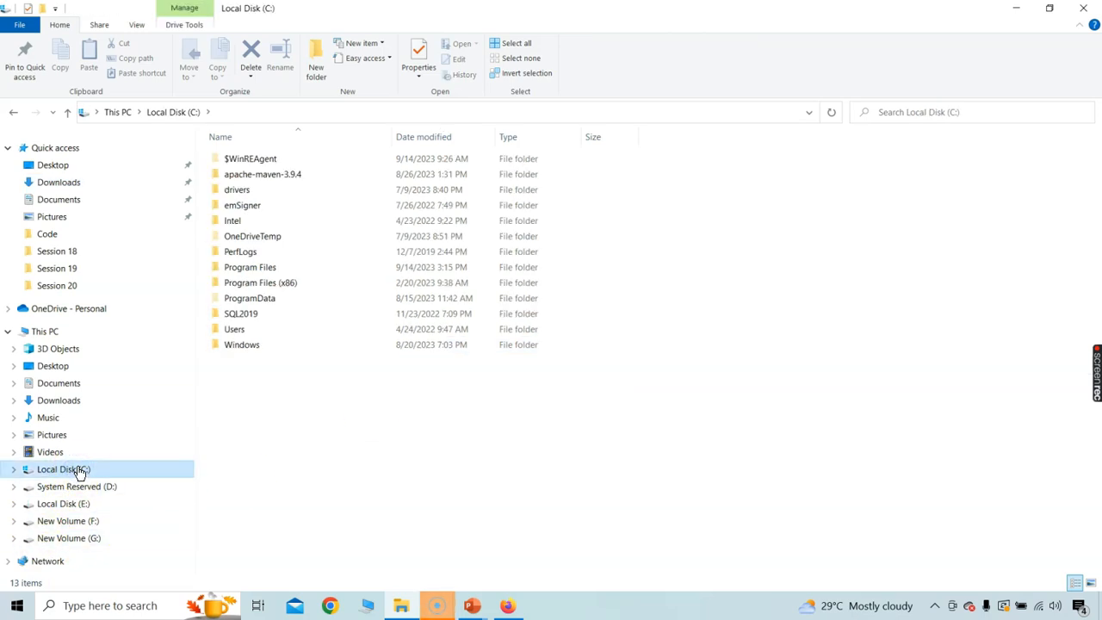
{"action": "double_click", "coordinate": [272, 272]}
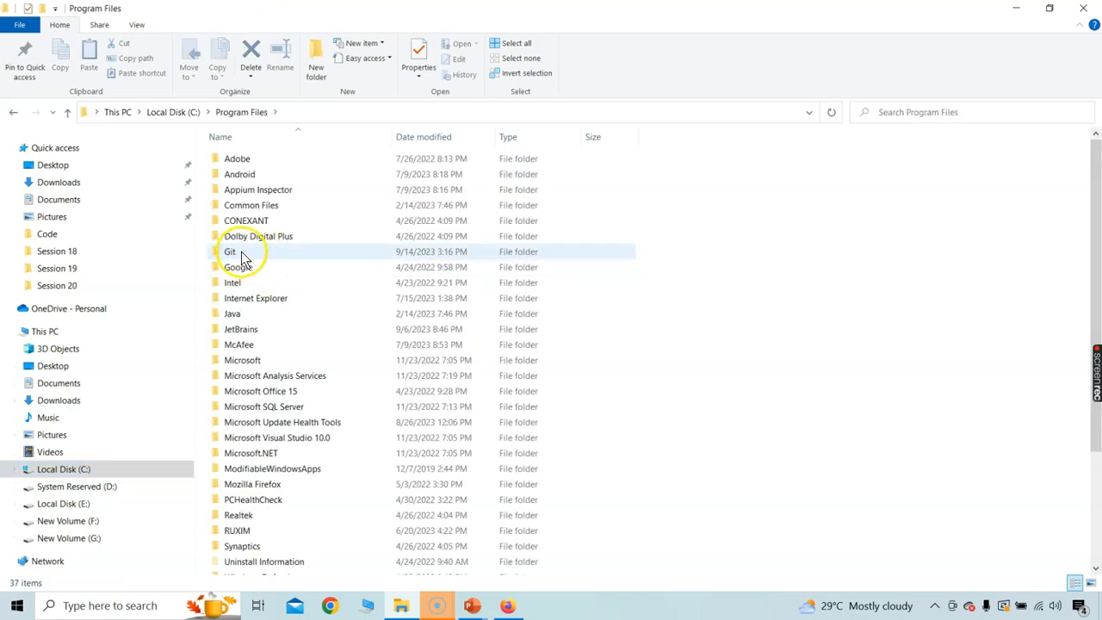
{"action": "left_click", "coordinate": [240, 256]}
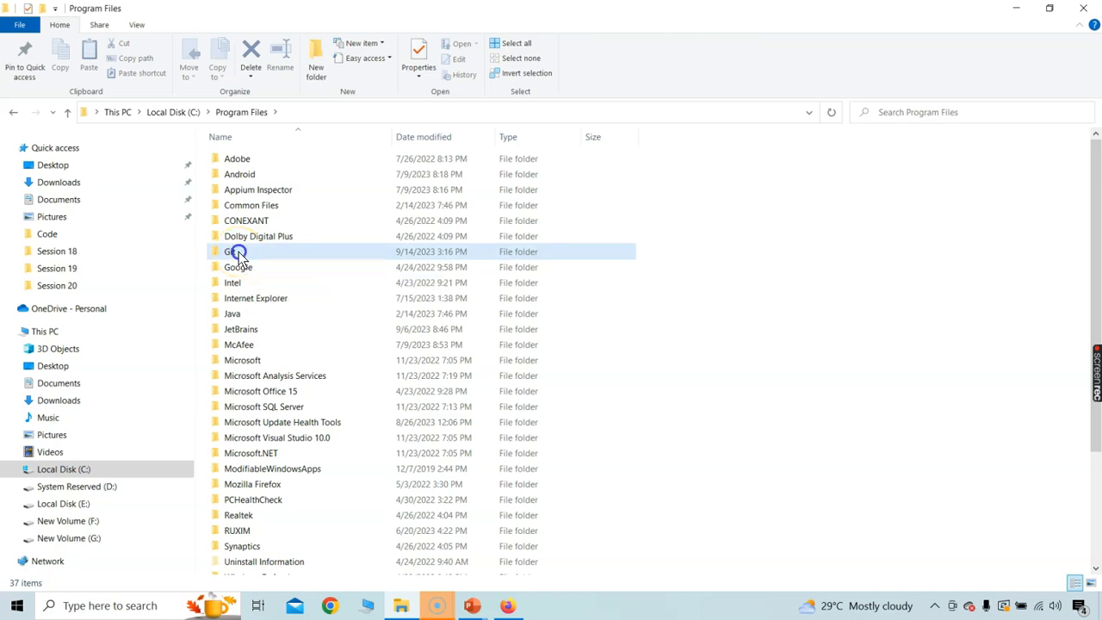
{"action": "double_click", "coordinate": [250, 255]}
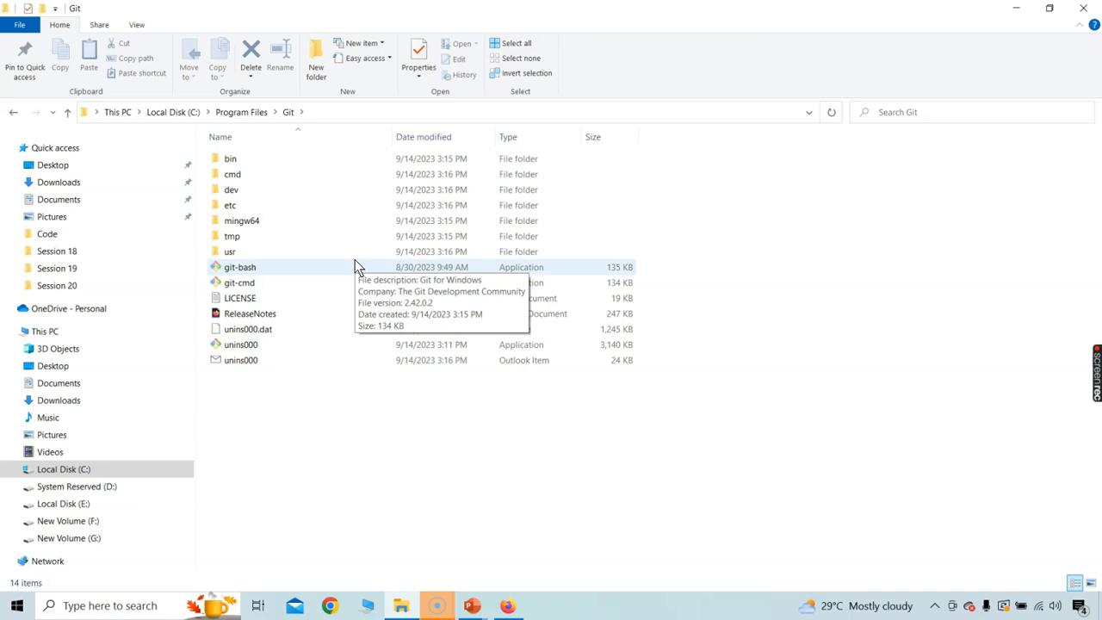
- Open Command Prompt, check the installed Git version with git -v, and highlight the version number in the output
{"action": "left_click", "coordinate": [156, 605]}
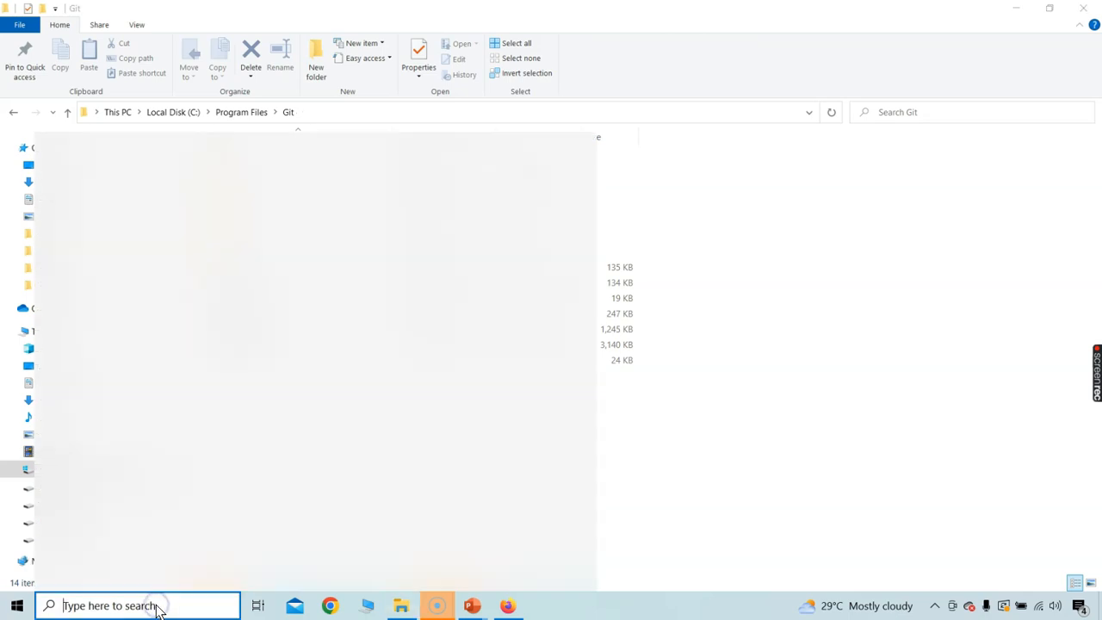
{"action": "type", "text": "cm"}
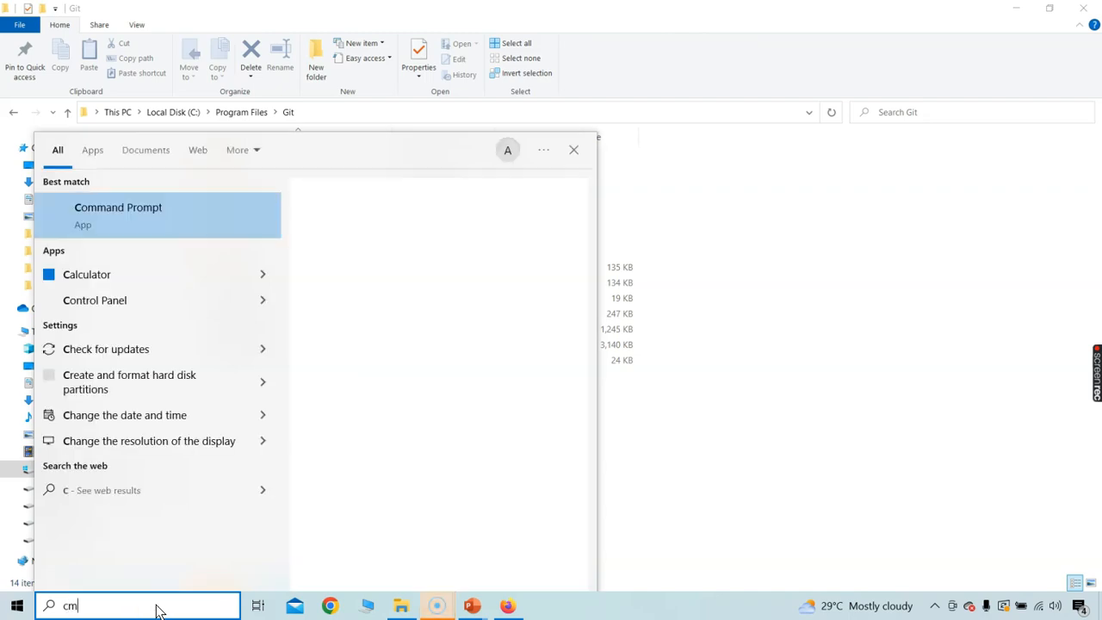
{"action": "type", "text": "d"}
{"action": "key", "text": "Return"}
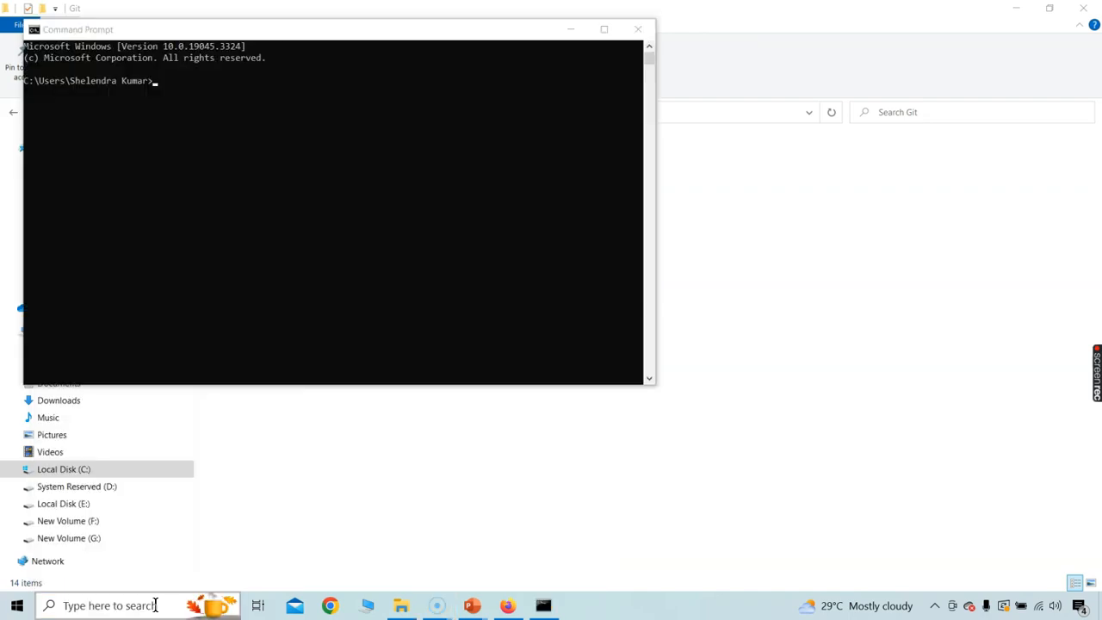
{"action": "type", "text": "git -v"}
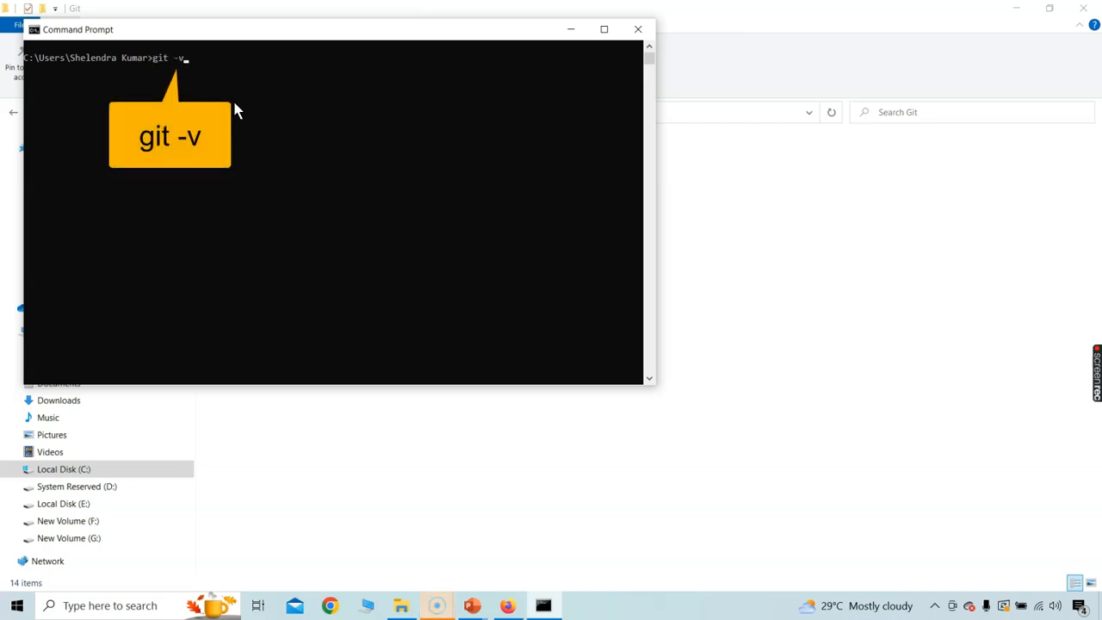
{"action": "key", "text": "Return"}
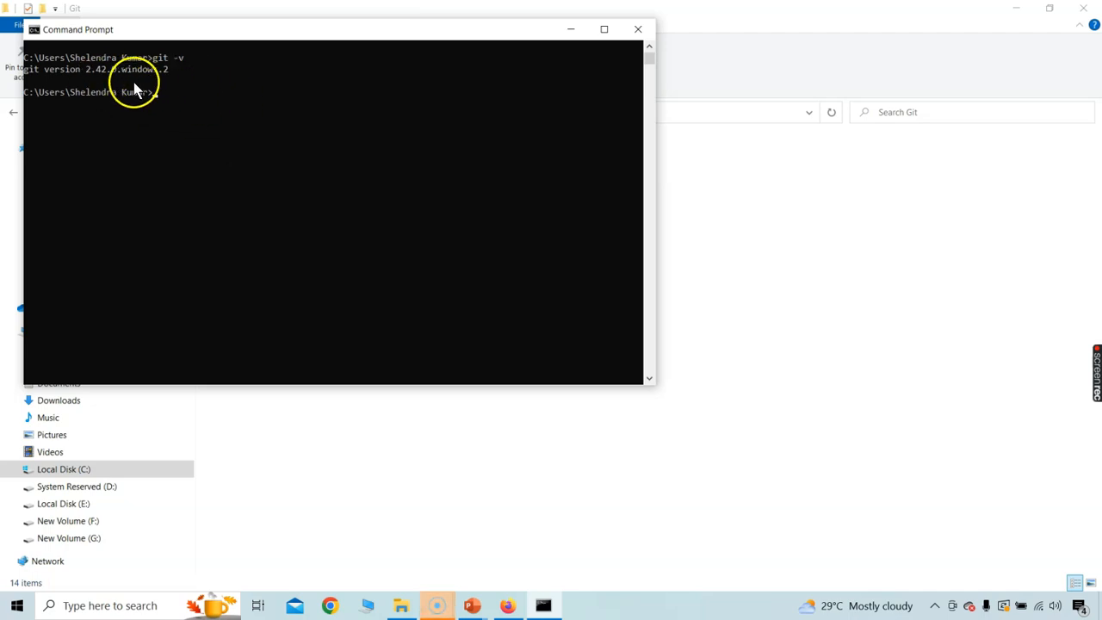
{"action": "left_click_drag", "start_coordinate": [82, 72], "coordinate": [117, 74]}
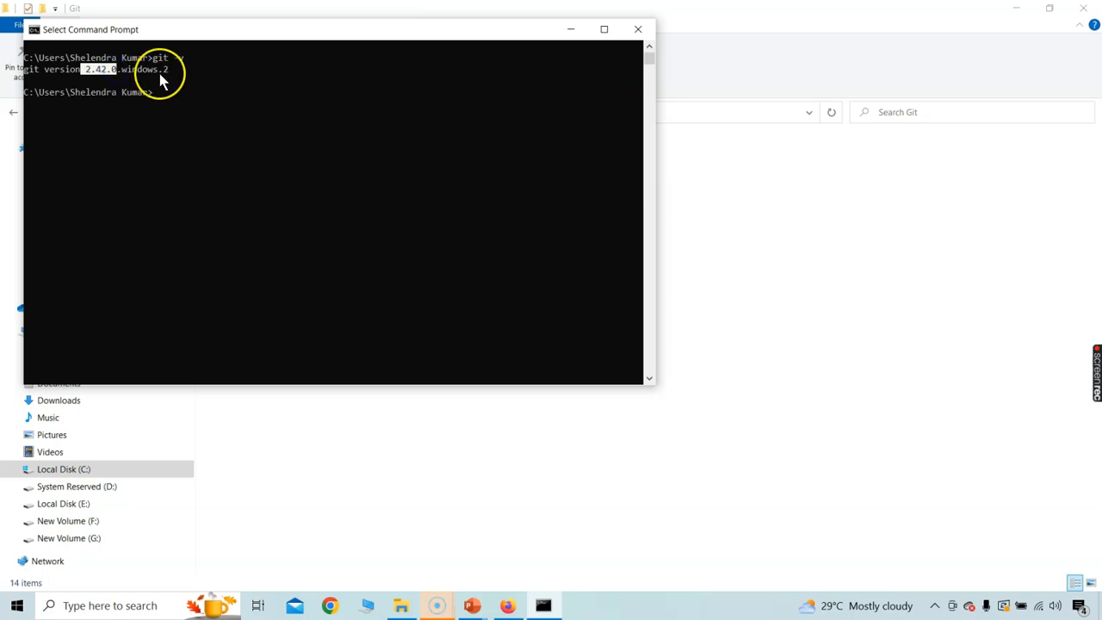